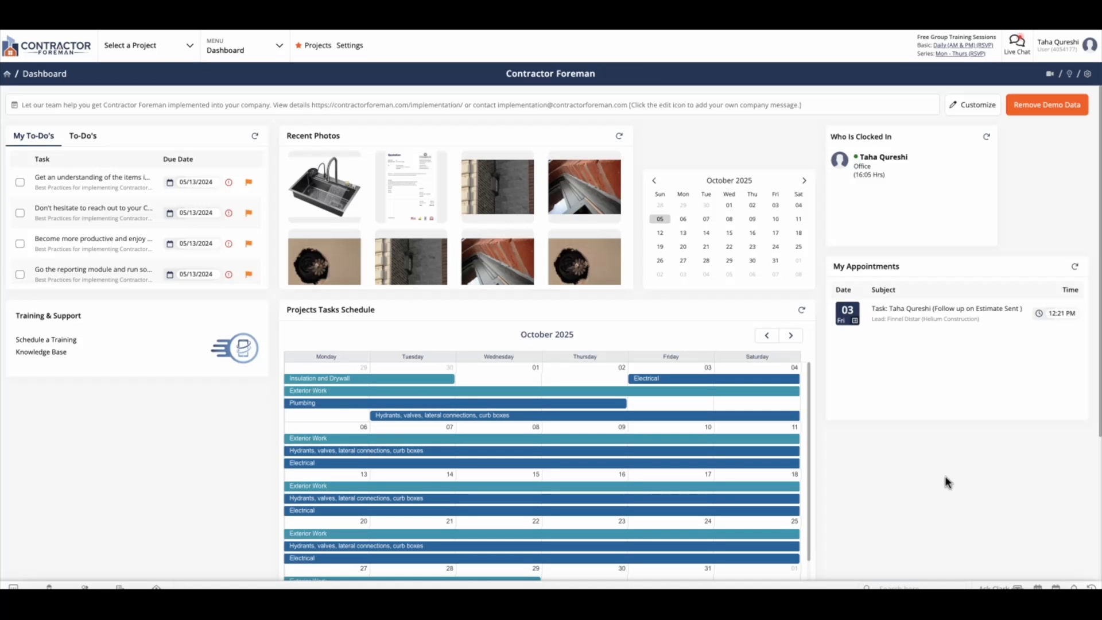
- Open the Expenses module, view the filter options for the expense list, and close them without applying any
{"action": "left_click", "coordinate": [267, 50]}
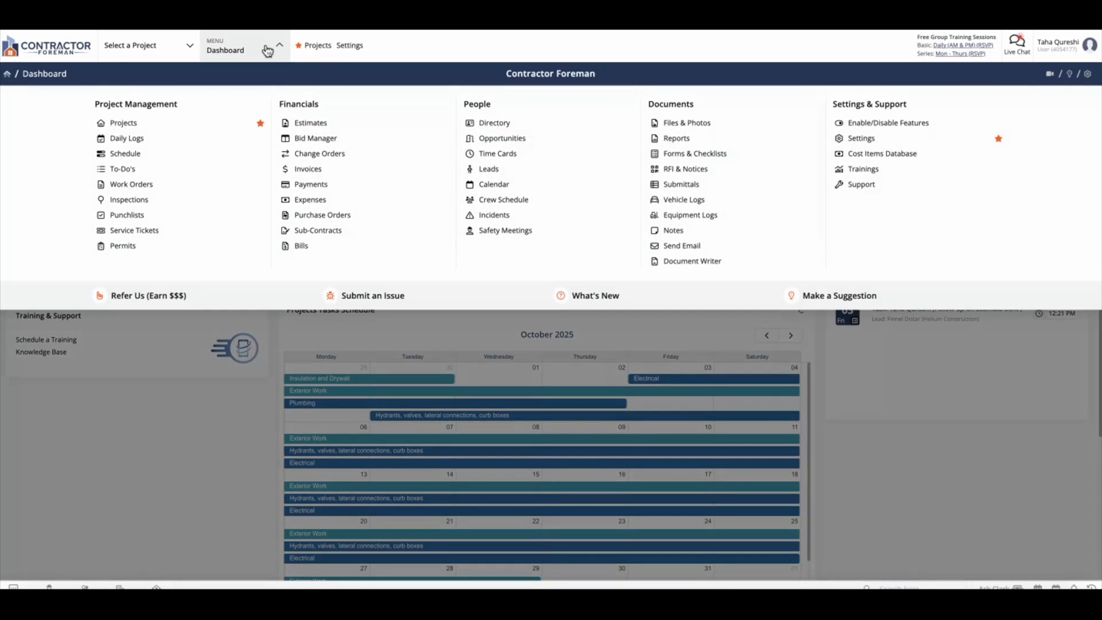
{"action": "left_click", "coordinate": [312, 201]}
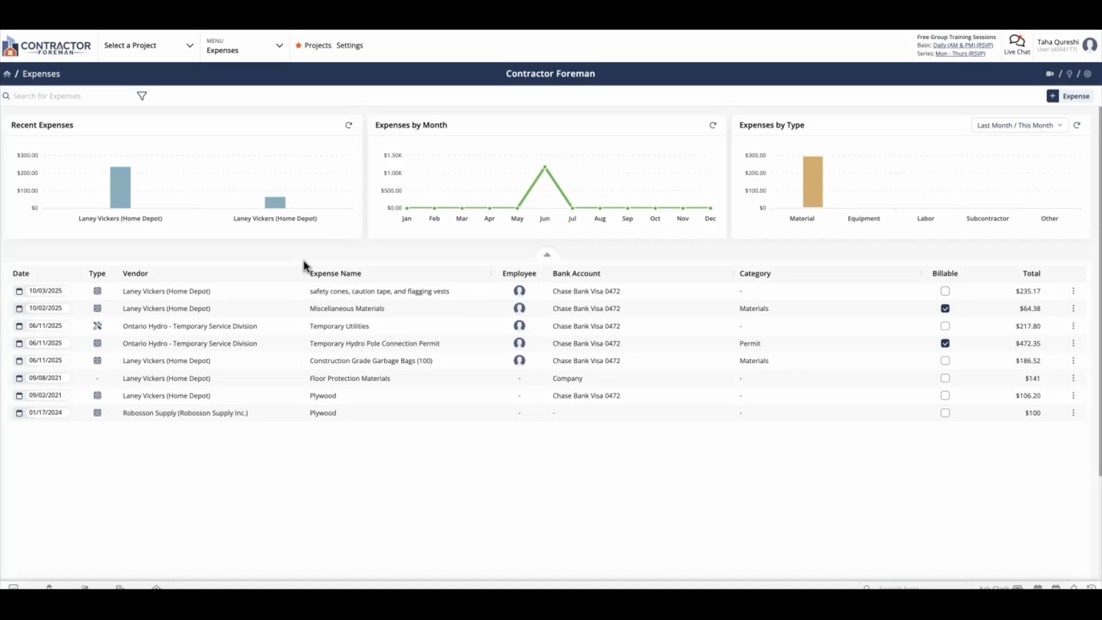
{"action": "left_click", "coordinate": [97, 95]}
{"action": "left_click", "coordinate": [142, 96]}
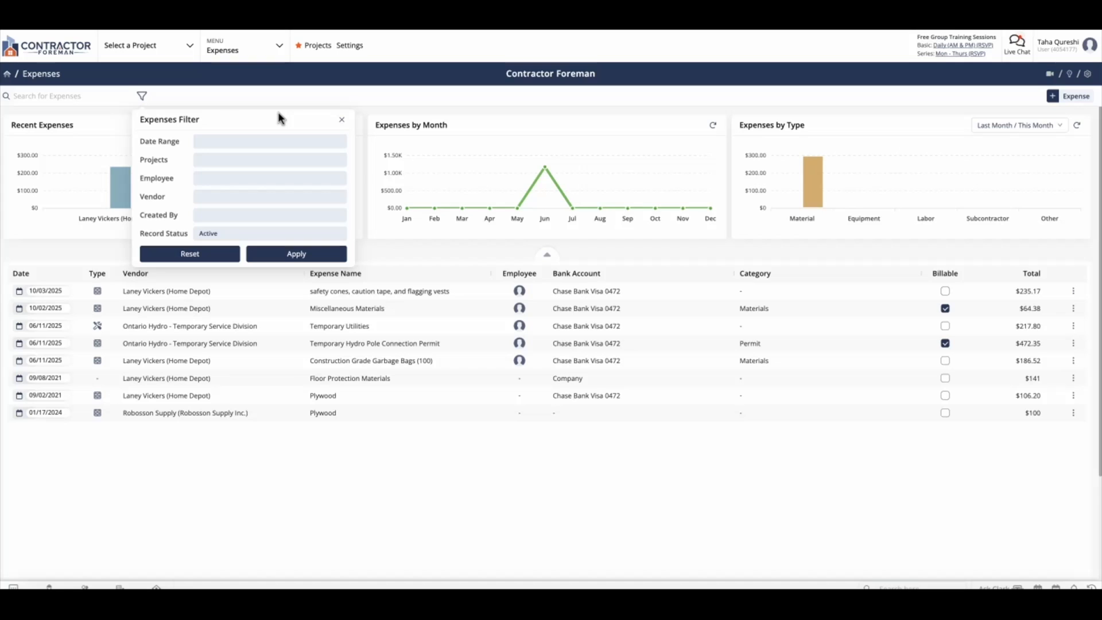
{"action": "left_click", "coordinate": [383, 106]}
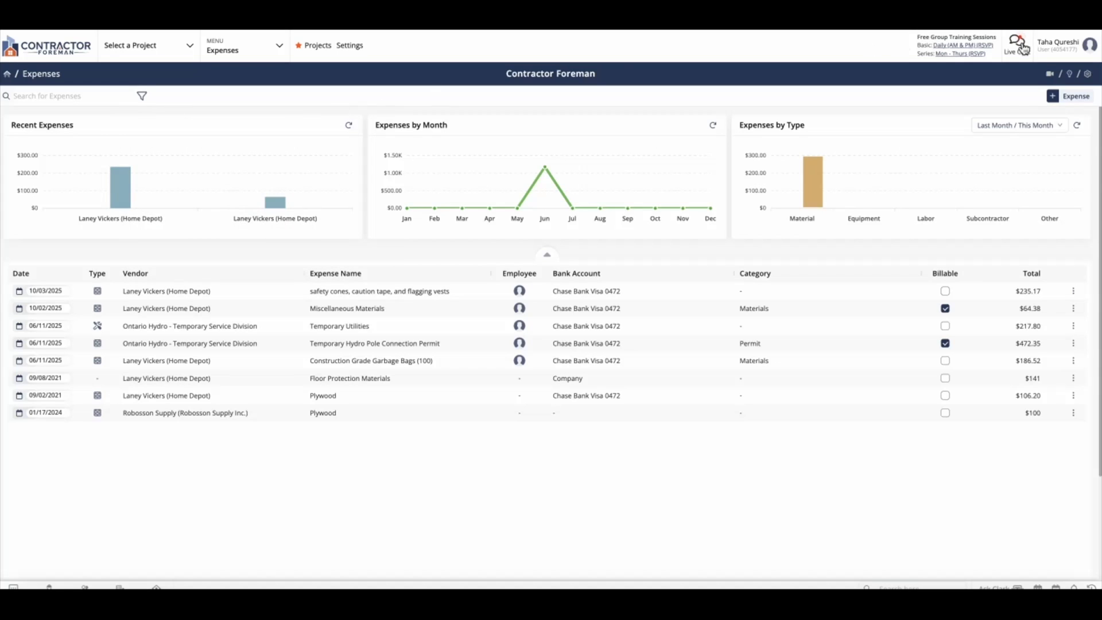
- Look at the Expenses how-to page in the knowledge base and the form for suggesting a feature
{"action": "left_click", "coordinate": [1051, 76]}
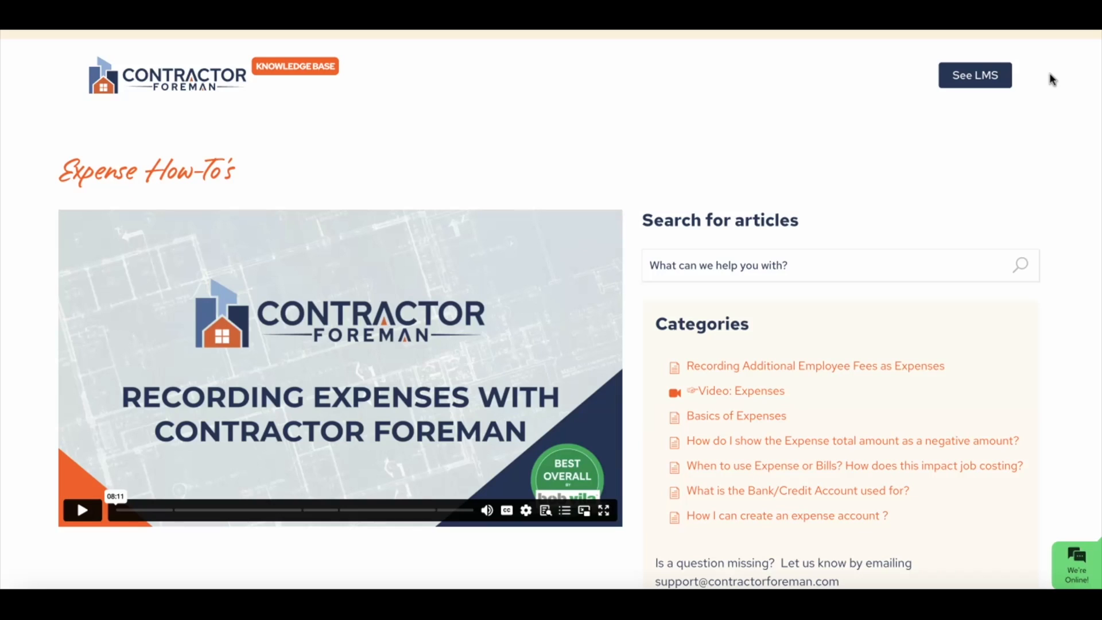
{"action": "scroll", "coordinate": [918, 232], "scroll_direction": "down", "scroll_amount": 2}
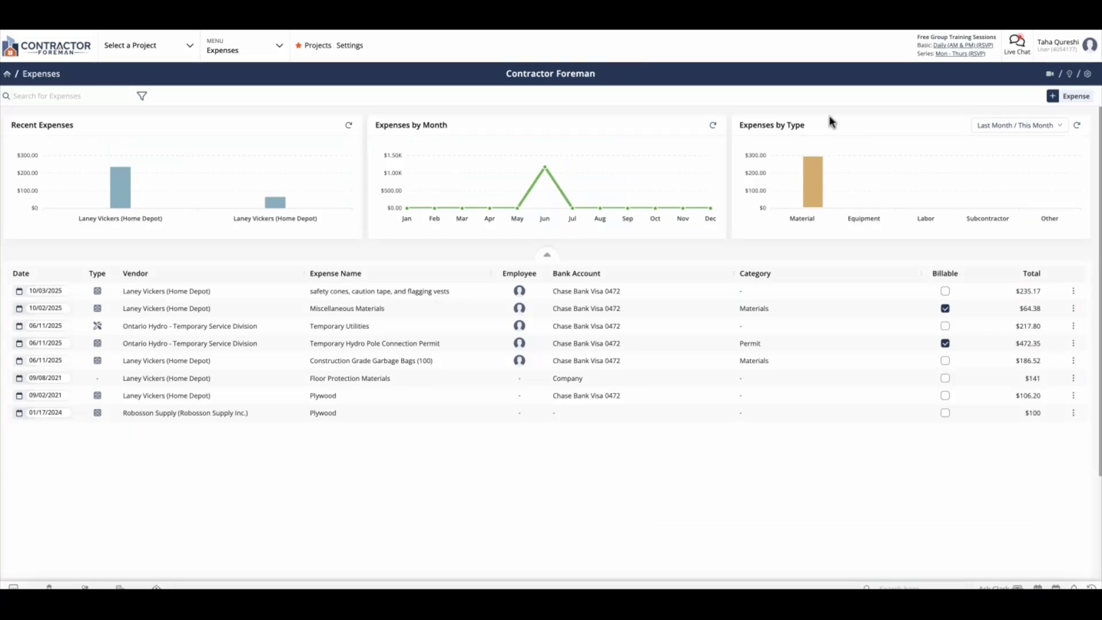
{"action": "left_click", "coordinate": [1069, 76]}
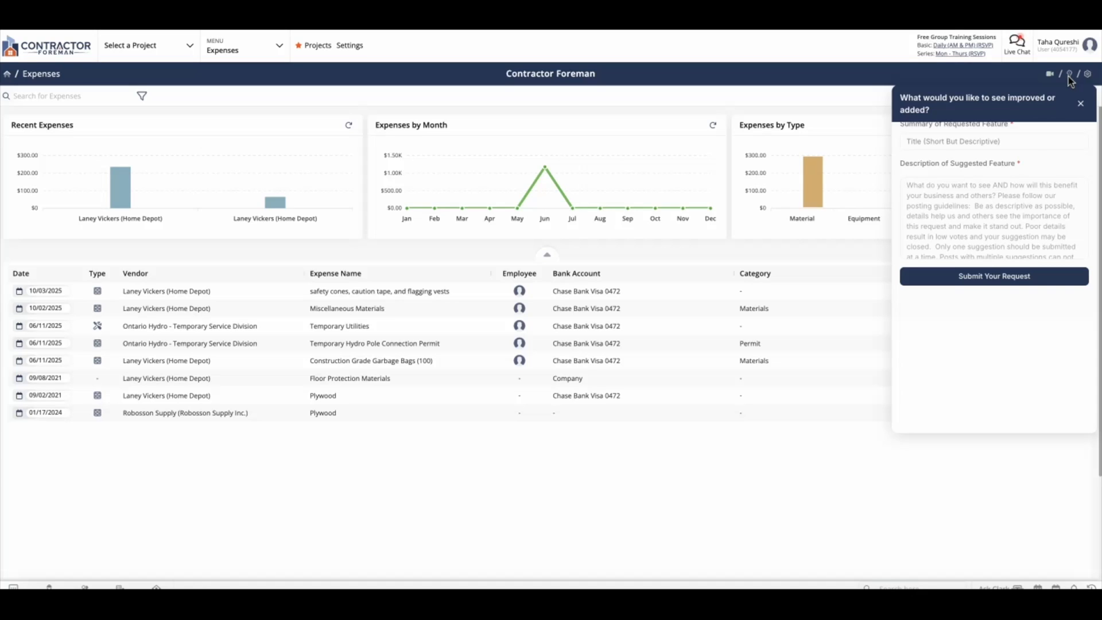
{"action": "left_click", "coordinate": [880, 90]}
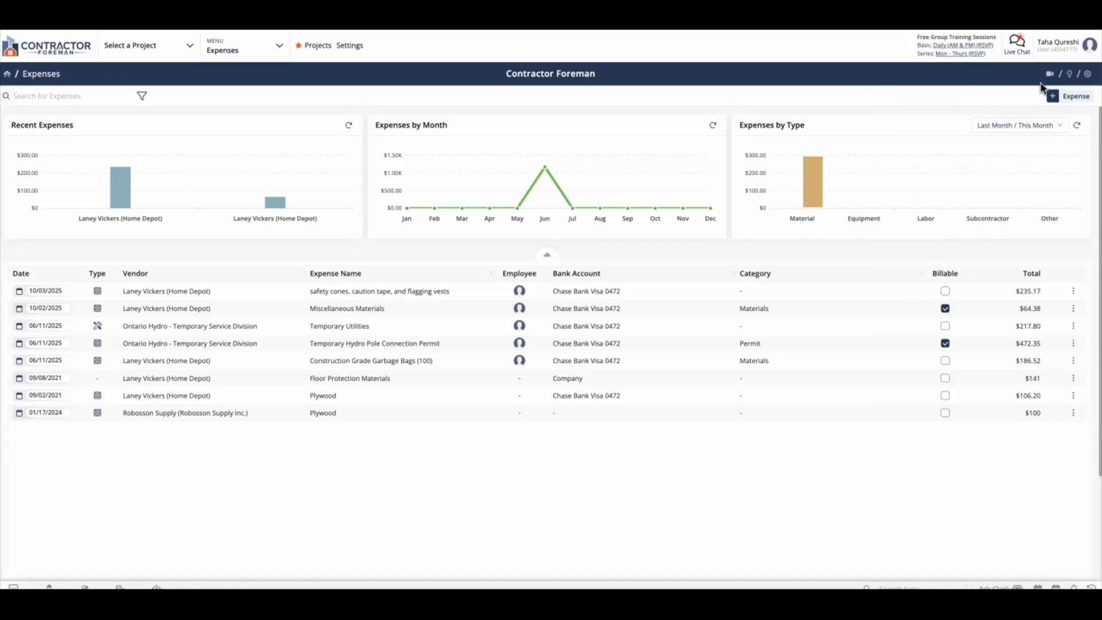
- View the Expenses module settings with their custom bank accounts and custom fields, and close them
{"action": "left_click", "coordinate": [1085, 80]}
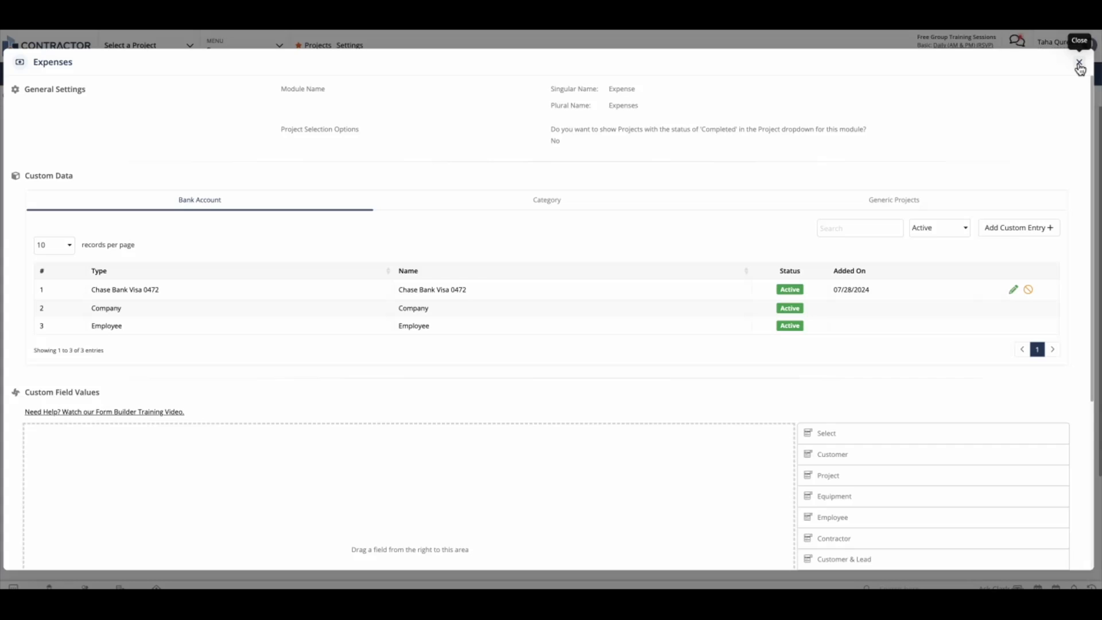
{"action": "left_click", "coordinate": [1080, 65]}
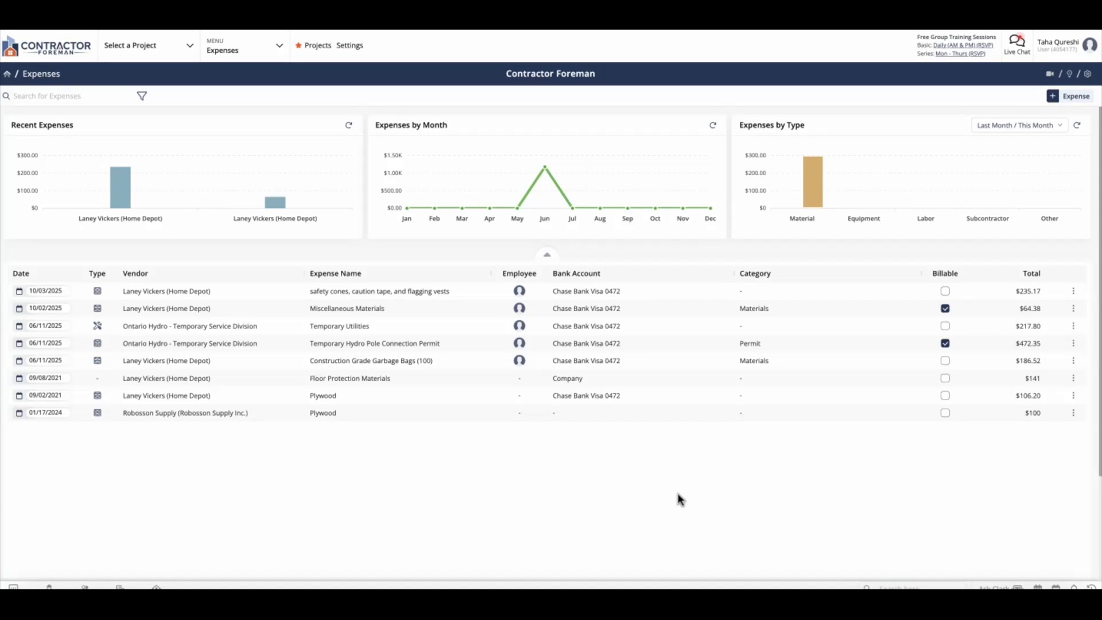
- Start a new expense for the Glenridge Home Renovation project with a total of $56.34 and BuildMart Pro Supply as vendor
{"action": "left_click", "coordinate": [1054, 98]}
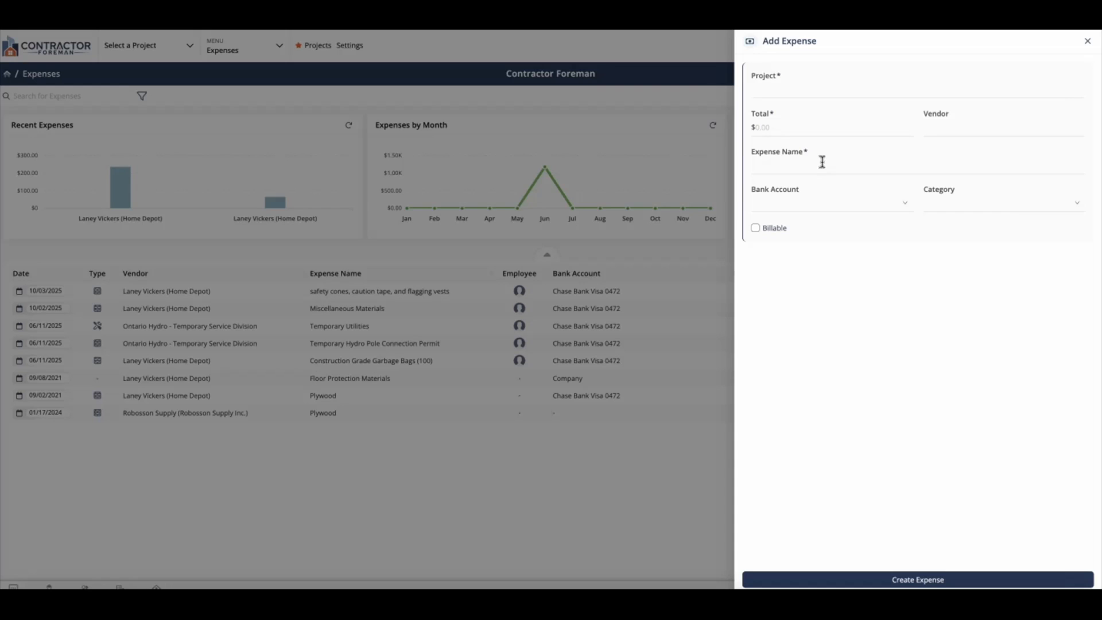
{"action": "left_click", "coordinate": [823, 99]}
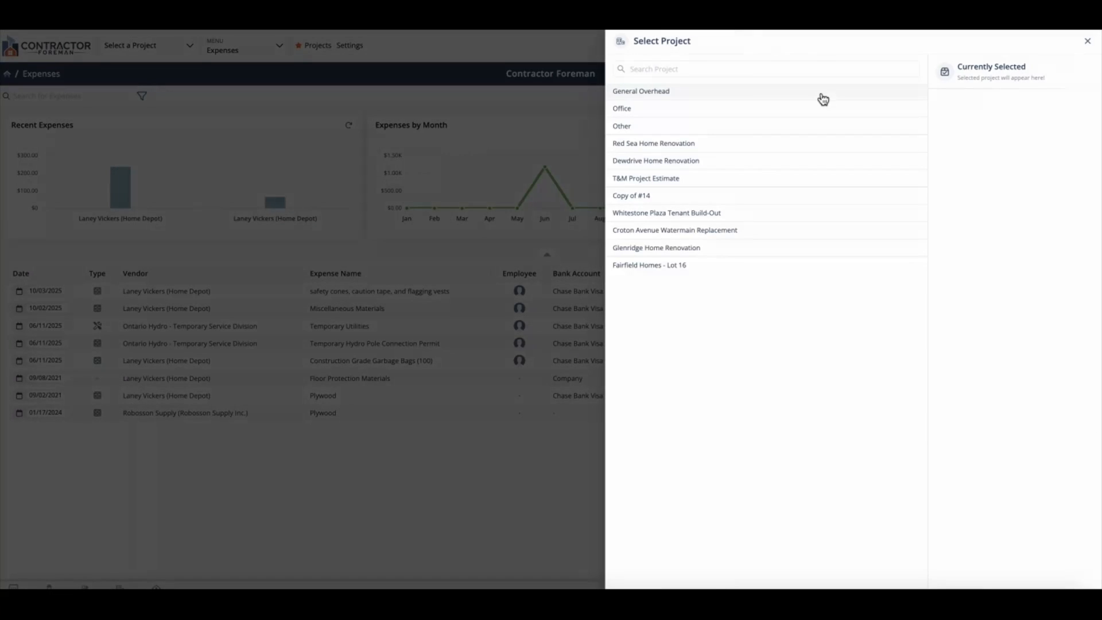
{"action": "left_click", "coordinate": [748, 248]}
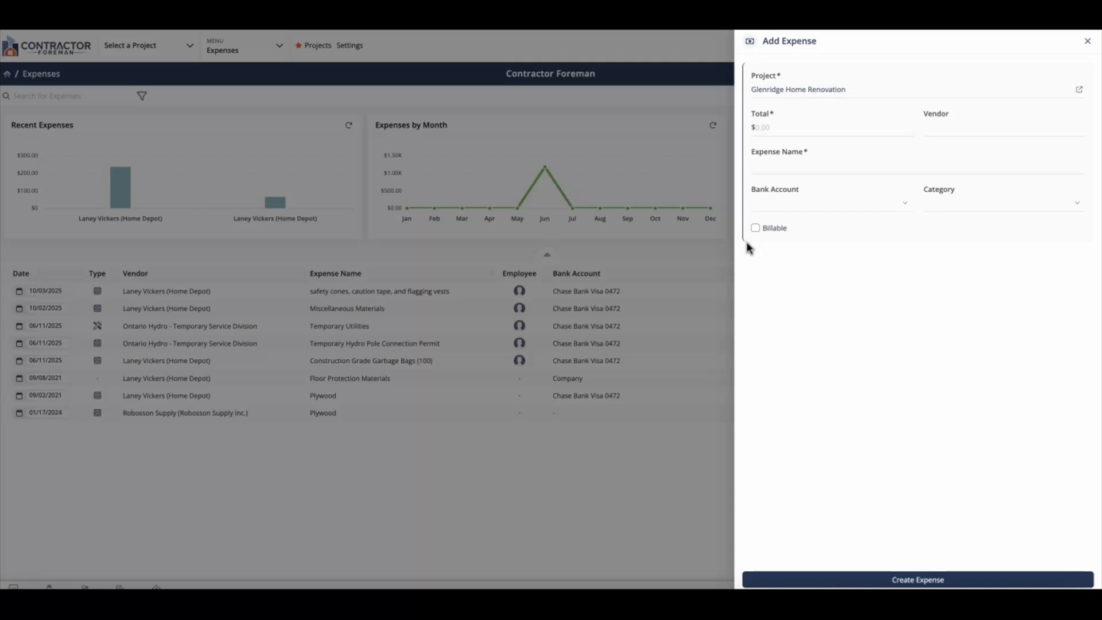
{"action": "left_click", "coordinate": [789, 128]}
{"action": "type", "text": "56.34"}
{"action": "left_click", "coordinate": [957, 128]}
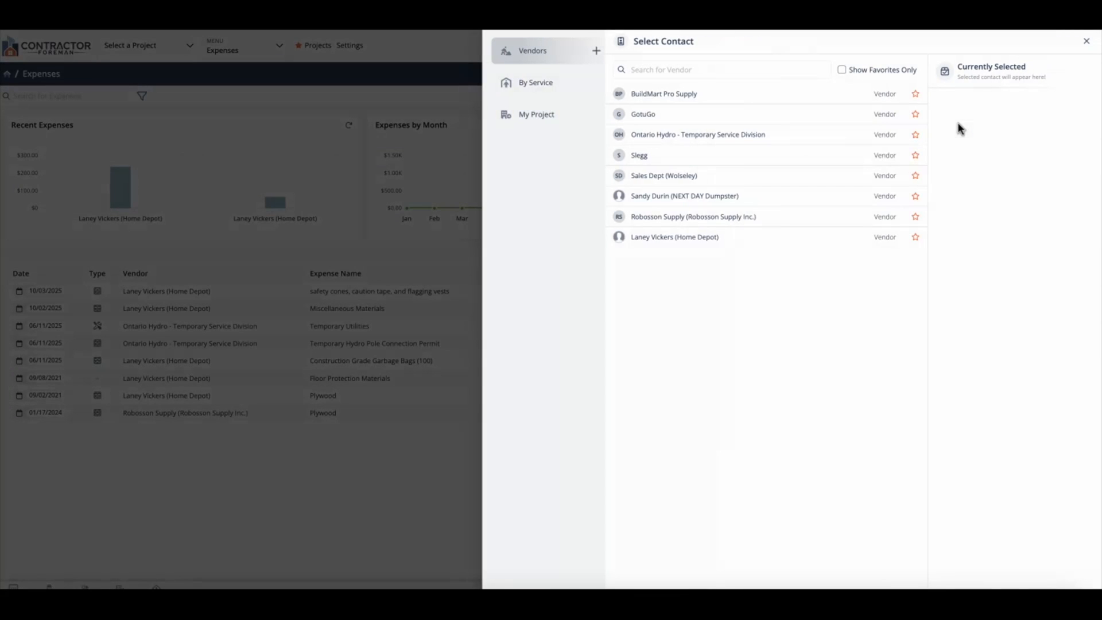
{"action": "left_click", "coordinate": [639, 101]}
- Name the expense "Set of 6" Nails for Roofing" and choose the Chase Bank Visa account as its bank account
{"action": "left_click", "coordinate": [779, 167]}
{"action": "type", "text": "Se"}
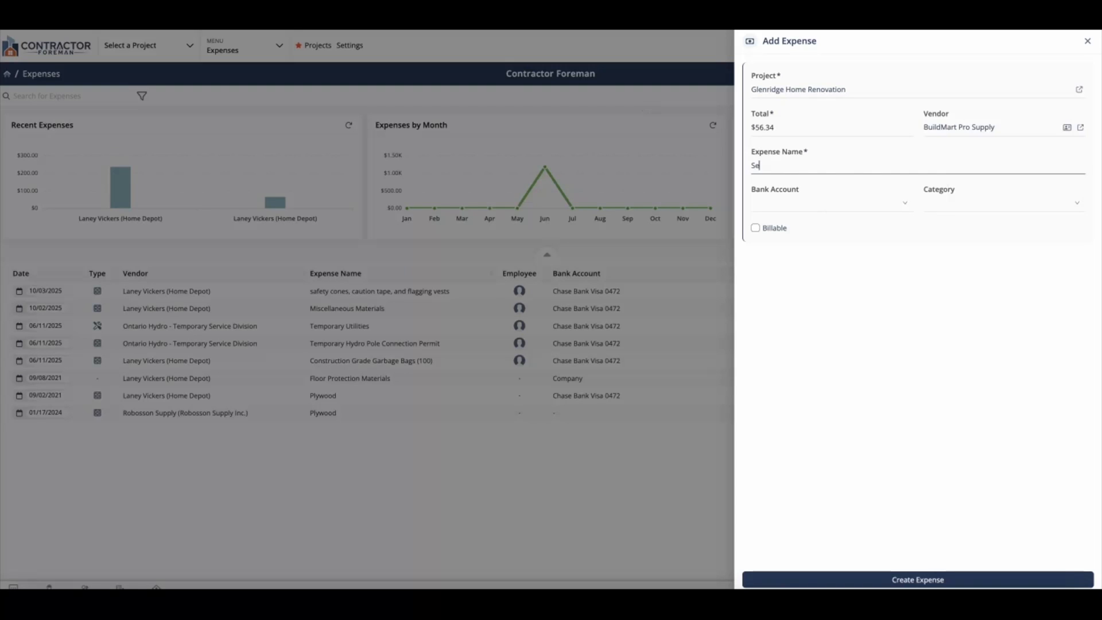
{"action": "type", "text": "t of 6\" Nails"}
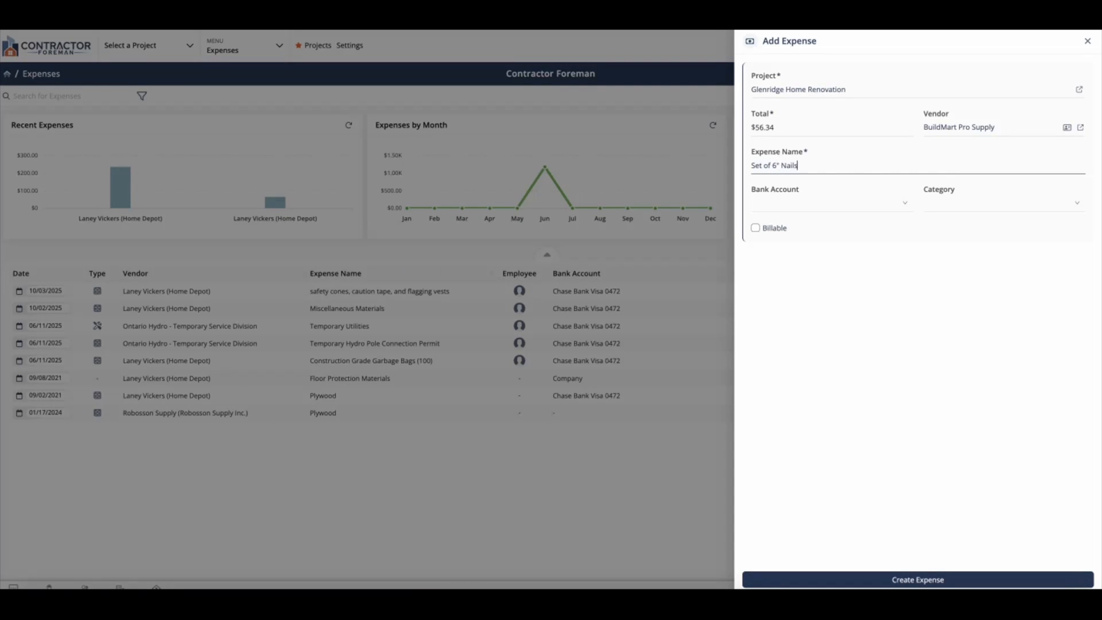
{"action": "type", "text": " for Roofing"}
{"action": "left_click", "coordinate": [816, 206]}
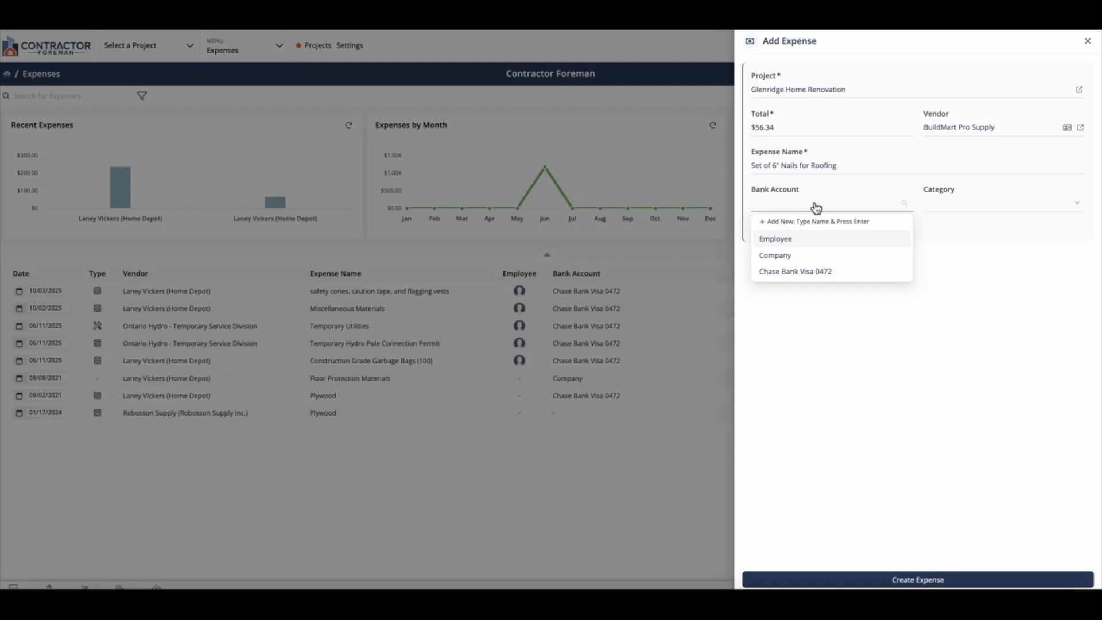
{"action": "left_click", "coordinate": [819, 275]}
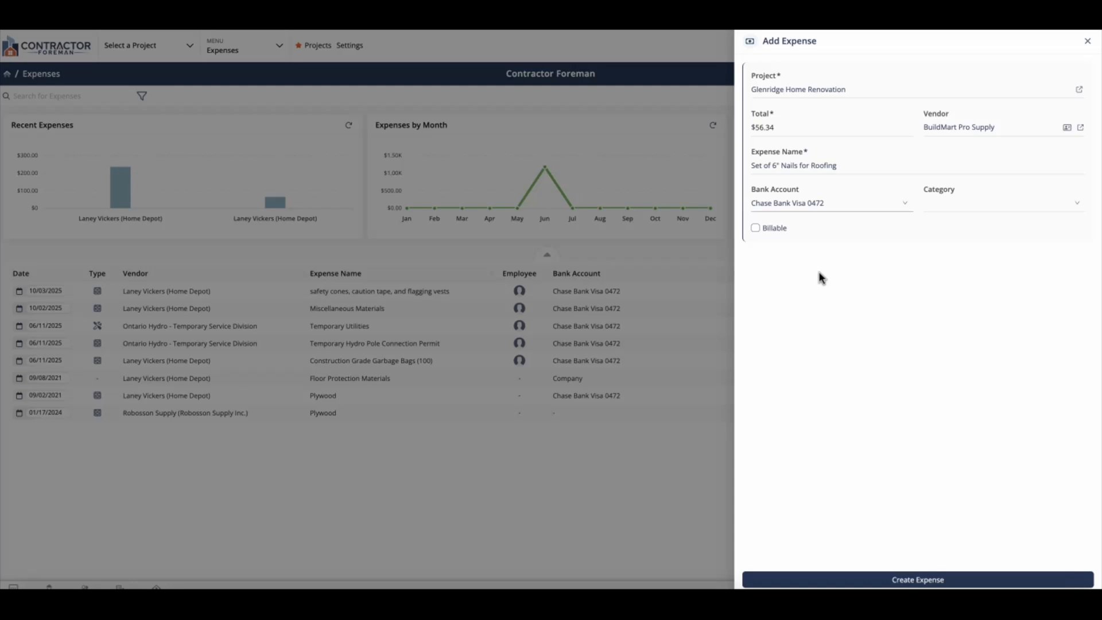
- Set the category to Materials, switch Billable on and off again, and create the expense
{"action": "left_click", "coordinate": [990, 206]}
{"action": "left_click", "coordinate": [977, 239]}
{"action": "left_click", "coordinate": [787, 232]}
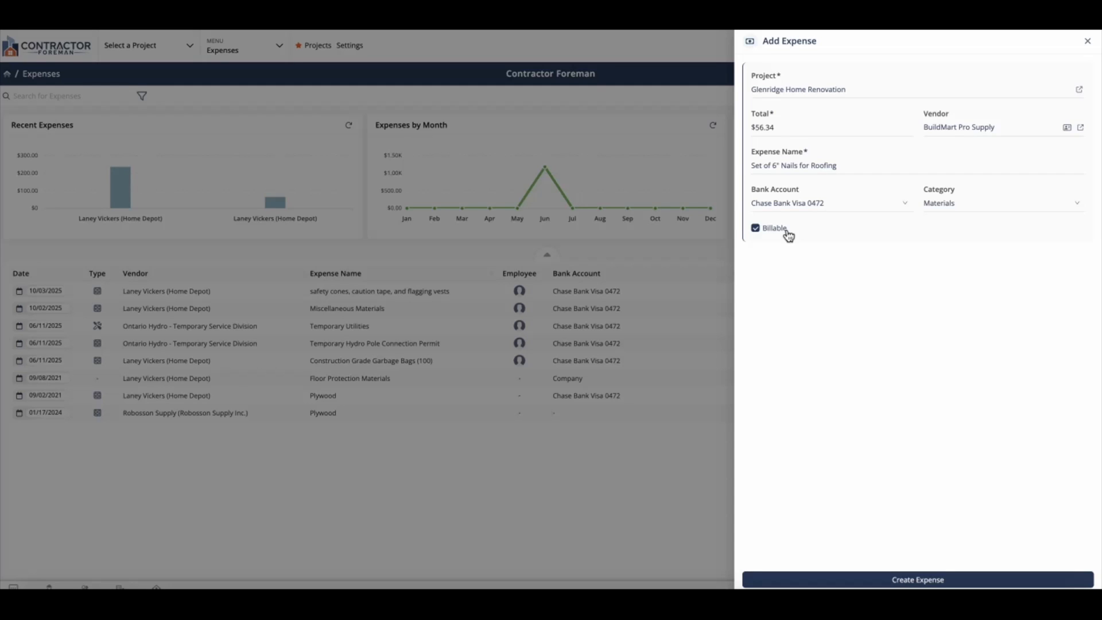
{"action": "left_click", "coordinate": [788, 233]}
{"action": "left_click", "coordinate": [870, 581]}
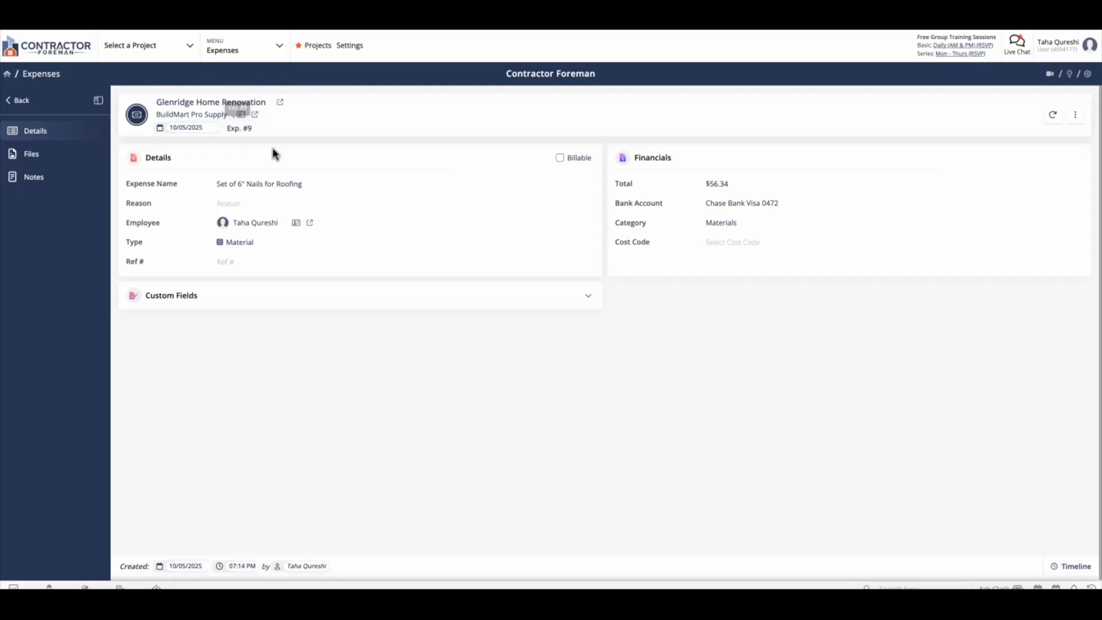
- Enter the expense reason "Nail Gun jammed and had to buy 20 additional 6" nails to complete roof"
{"action": "left_click", "coordinate": [317, 202]}
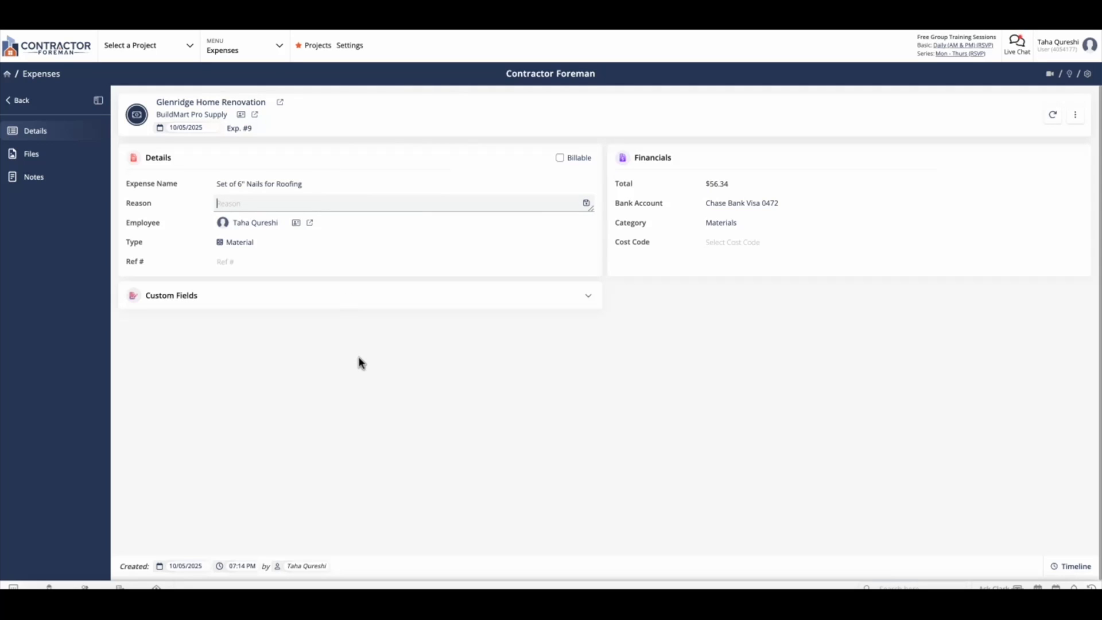
{"action": "type", "text": "Nail Gun jammed and had to buy 20 additi"}
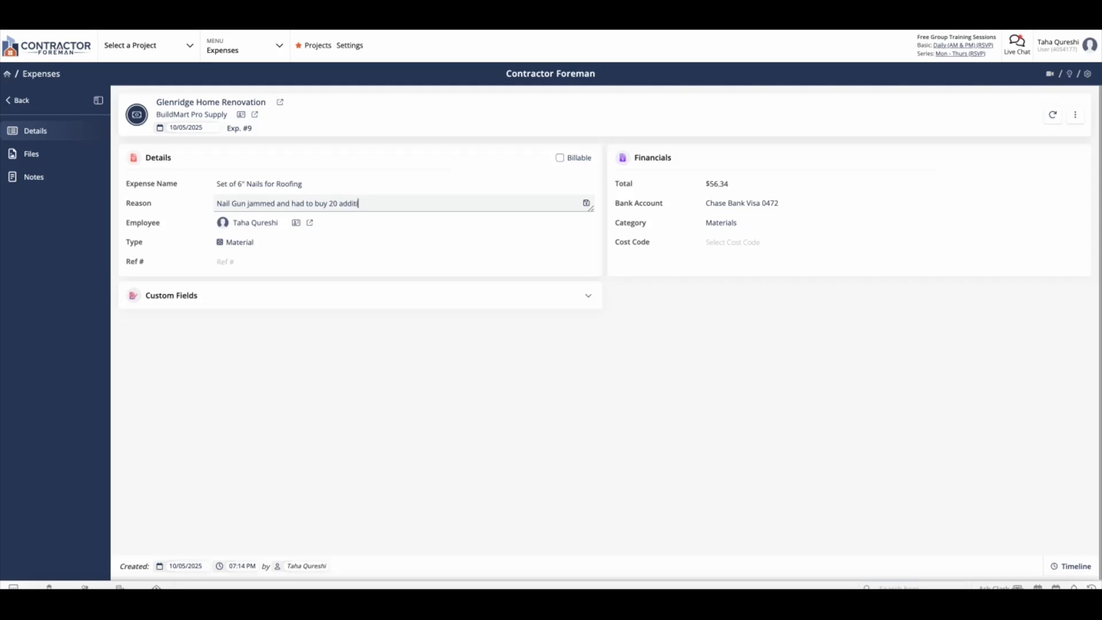
{"action": "type", "text": "onal 6\" NAILS"}
{"action": "key", "text": "BackSpace"}
{"action": "key", "text": "BackSpace"}
{"action": "key", "text": "BackSpace"}
{"action": "key", "text": "BackSpace"}
{"action": "key", "text": "BackSpace"}
{"action": "key", "text": "BackSpace"}
{"action": "type", "text": "nails to complete roof"}
{"action": "left_click", "coordinate": [406, 449]}
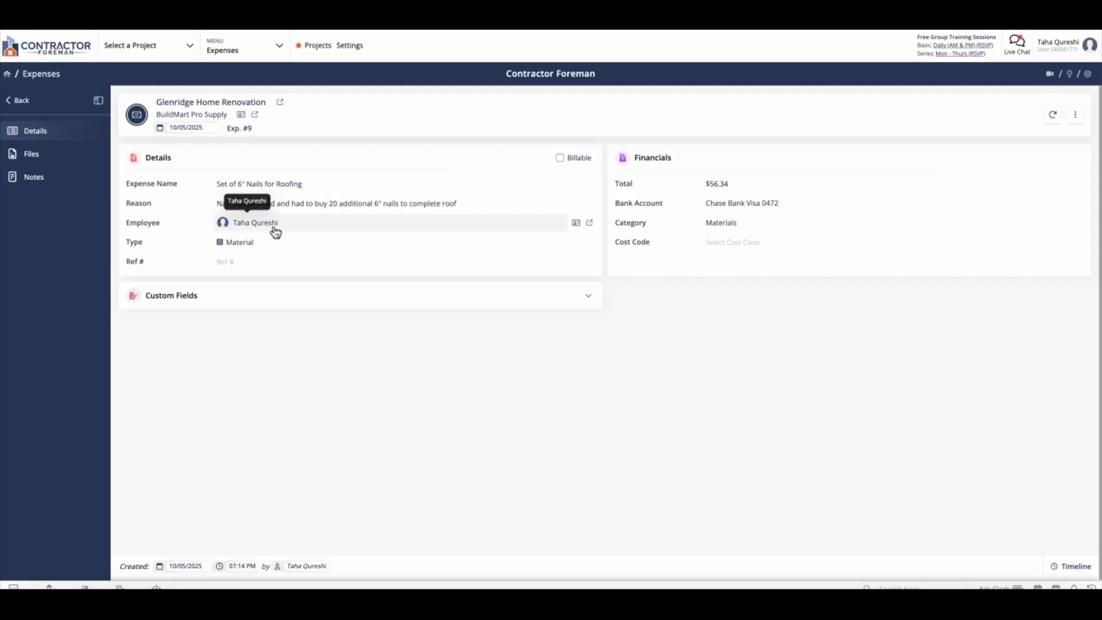
- Set the expense's reference number to 002
{"action": "left_click", "coordinate": [254, 262]}
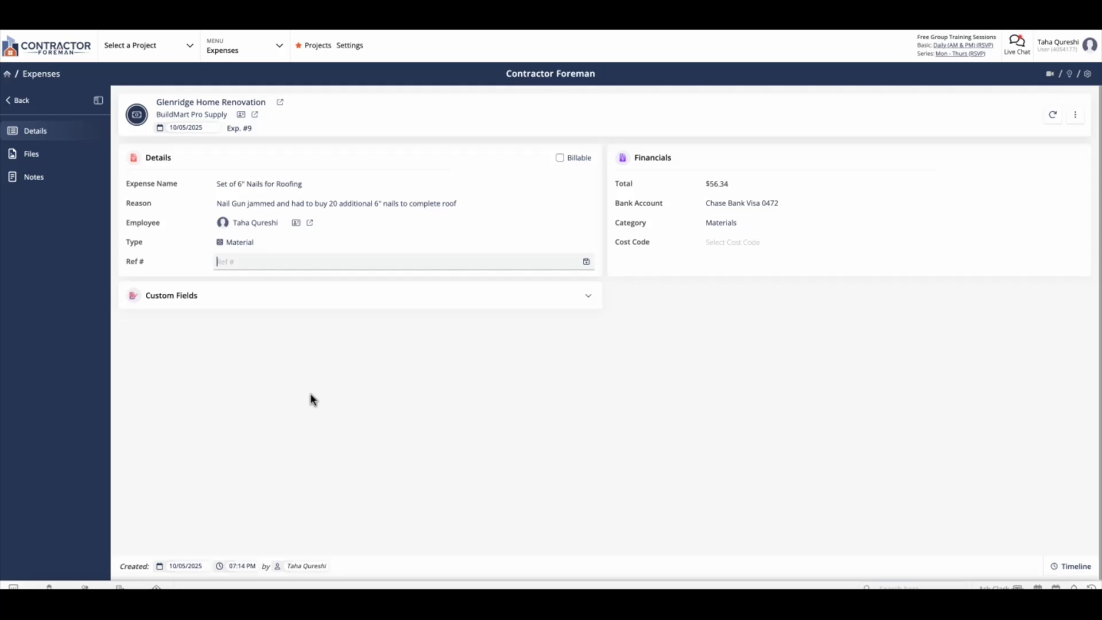
{"action": "type", "text": "002"}
{"action": "left_click", "coordinate": [572, 390]}
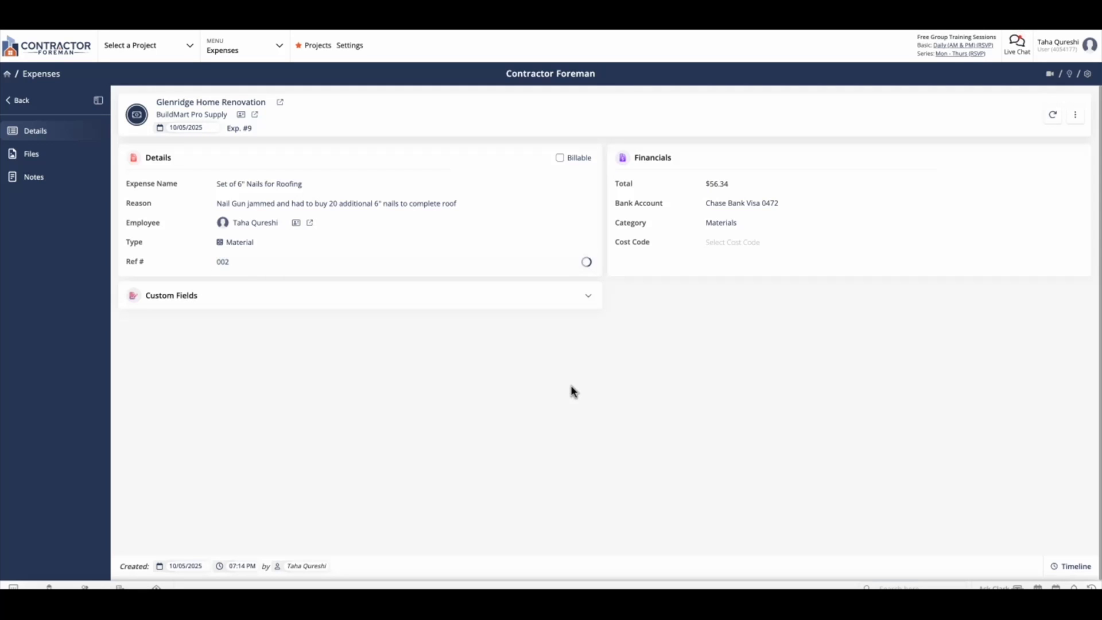
- Add a new bank account option named Mastercard plus the card's last four digits, and assign it to the expense
{"action": "left_click", "coordinate": [812, 213]}
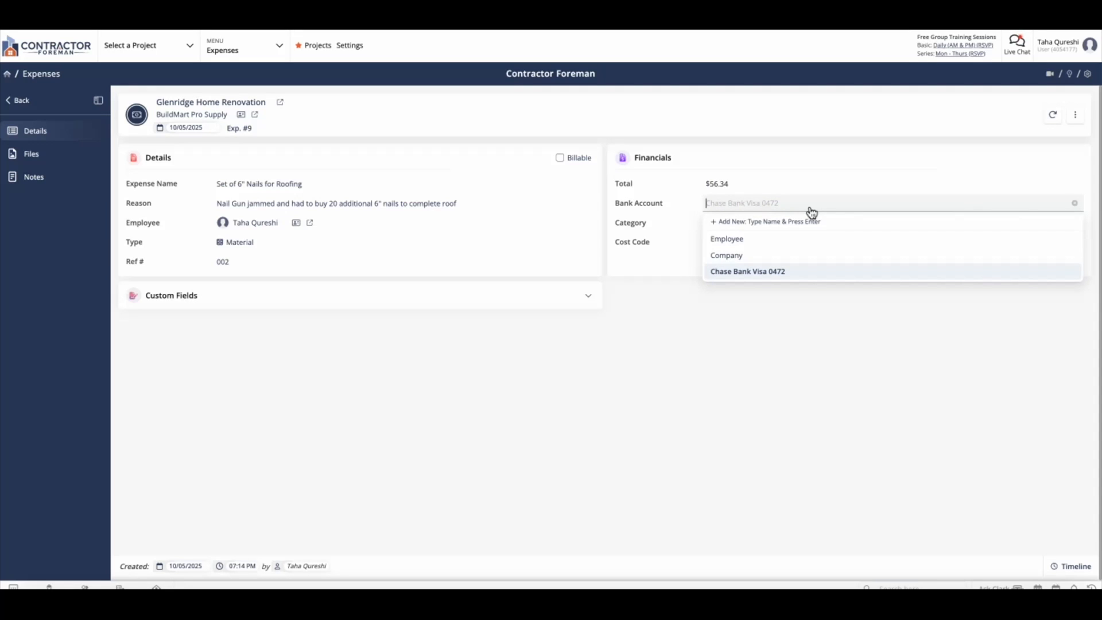
{"action": "type", "text": "Masterd"}
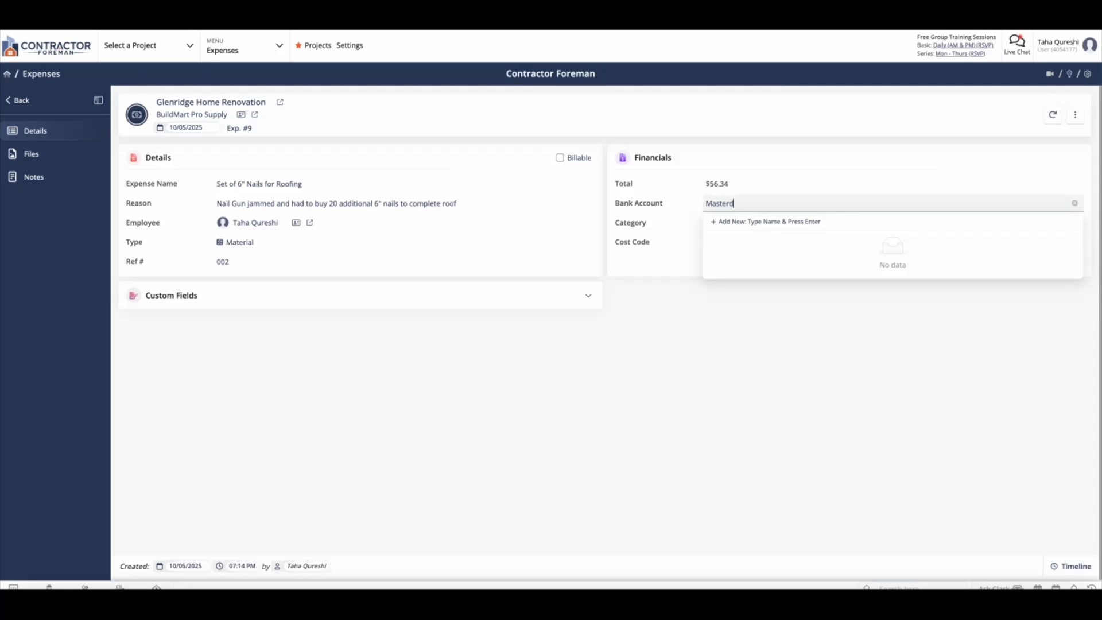
{"action": "type", "text": " 005"}
{"action": "key", "text": "BackSpace"}
{"action": "key", "text": "BackSpace"}
{"action": "key", "text": "BackSpace"}
{"action": "key", "text": "BackSpace"}
{"action": "key", "text": "BackSpace"}
{"action": "key", "text": "BackSpace"}
{"action": "key", "text": "BackSpace"}
{"action": "type", "text": "crcard 0052"}
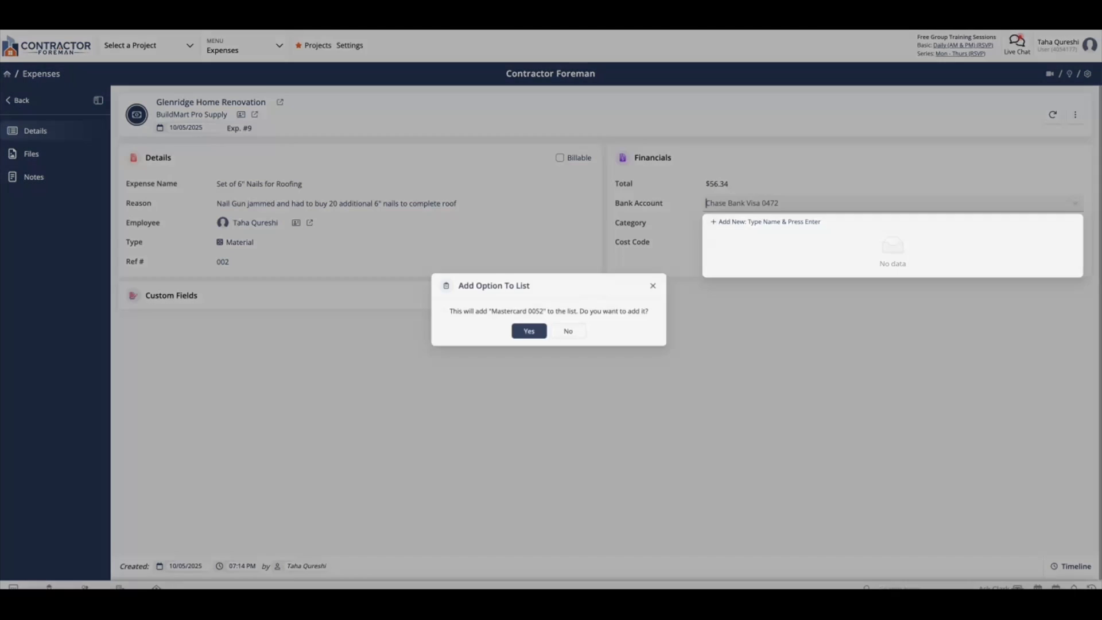
{"action": "key", "text": "Return"}
{"action": "left_click", "coordinate": [529, 333]}
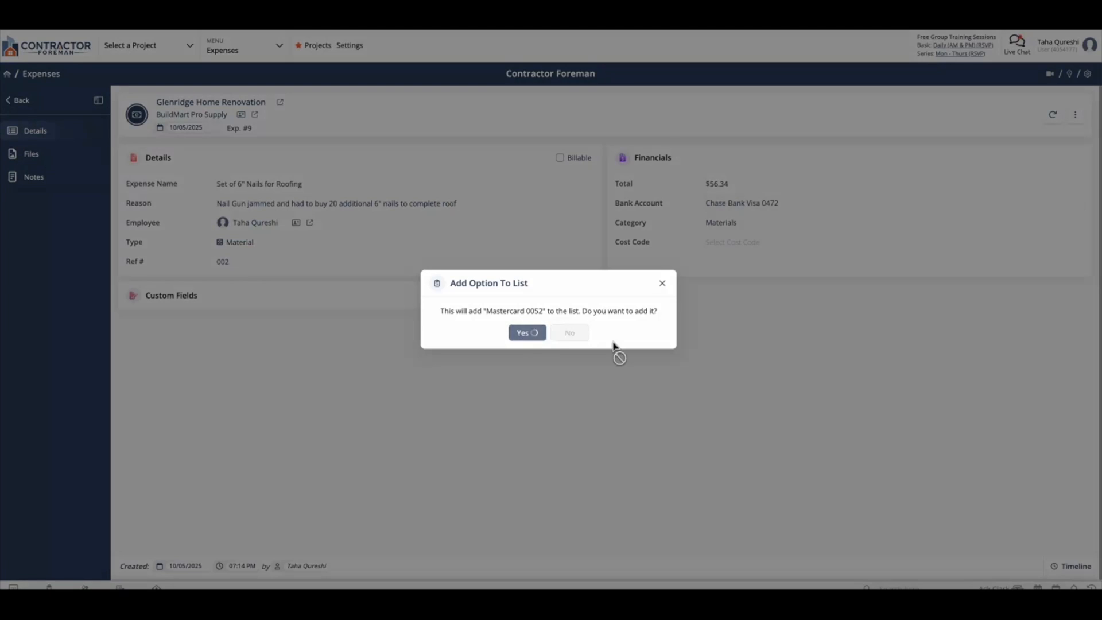
- Assign the Roof Decks (06150-600) cost code to the expense, and switch Billable on and off again
{"action": "left_click", "coordinate": [748, 244]}
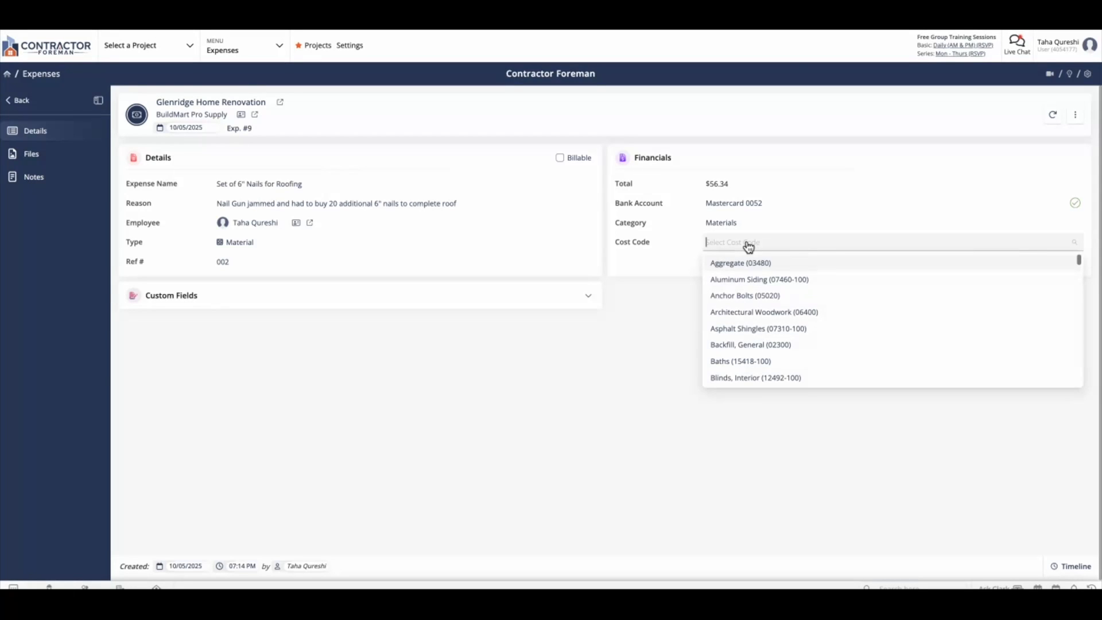
{"action": "type", "text": "roof"}
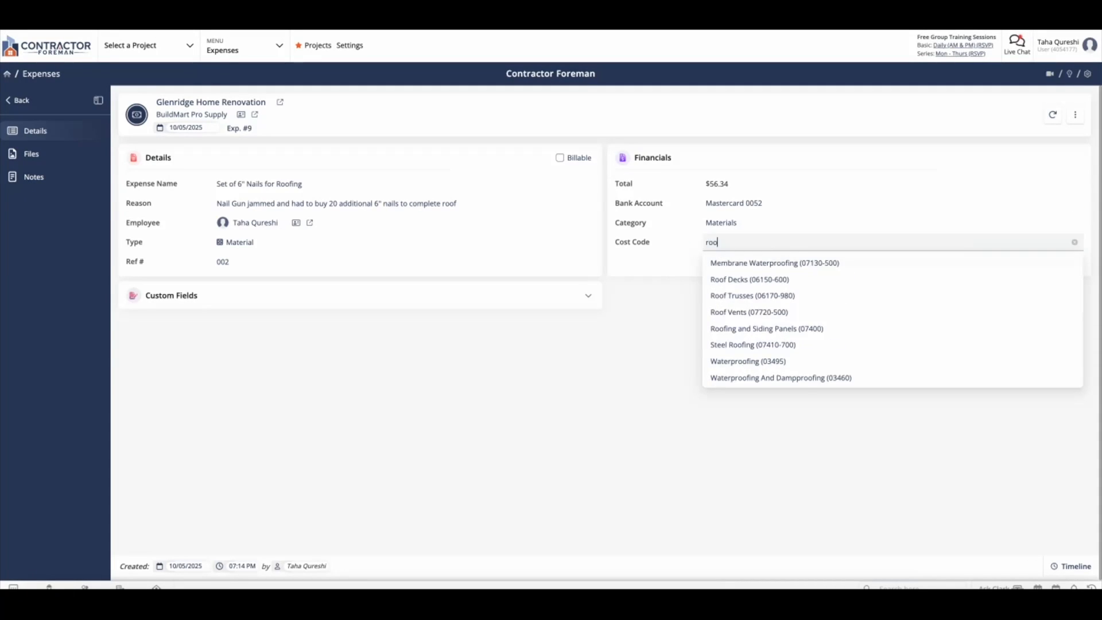
{"action": "left_click", "coordinate": [751, 281]}
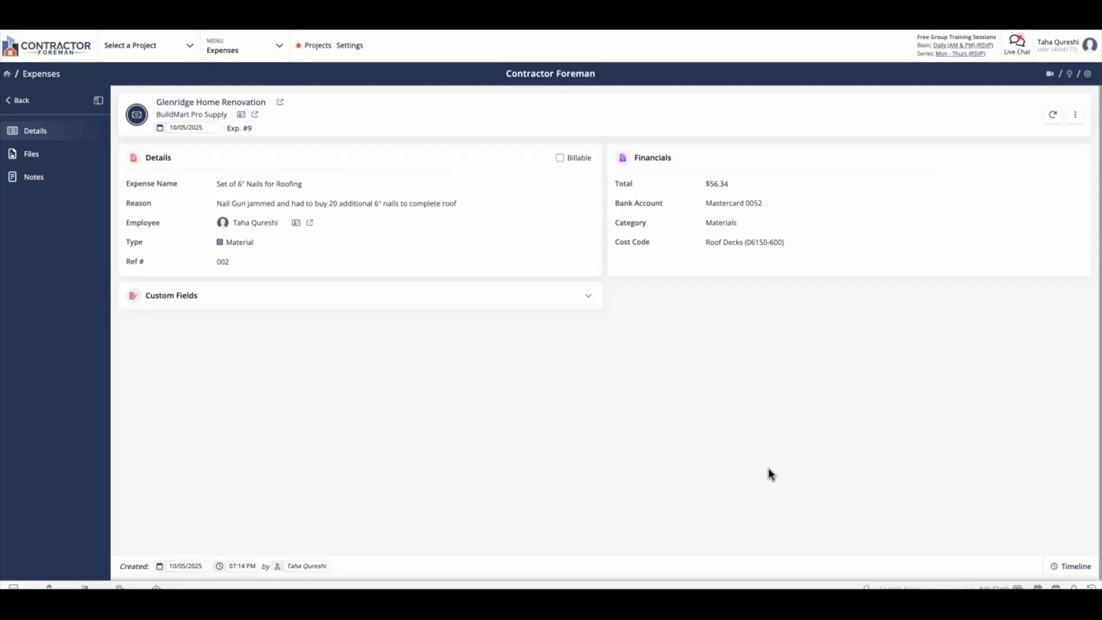
{"action": "left_click", "coordinate": [578, 159]}
{"action": "left_click", "coordinate": [580, 163]}
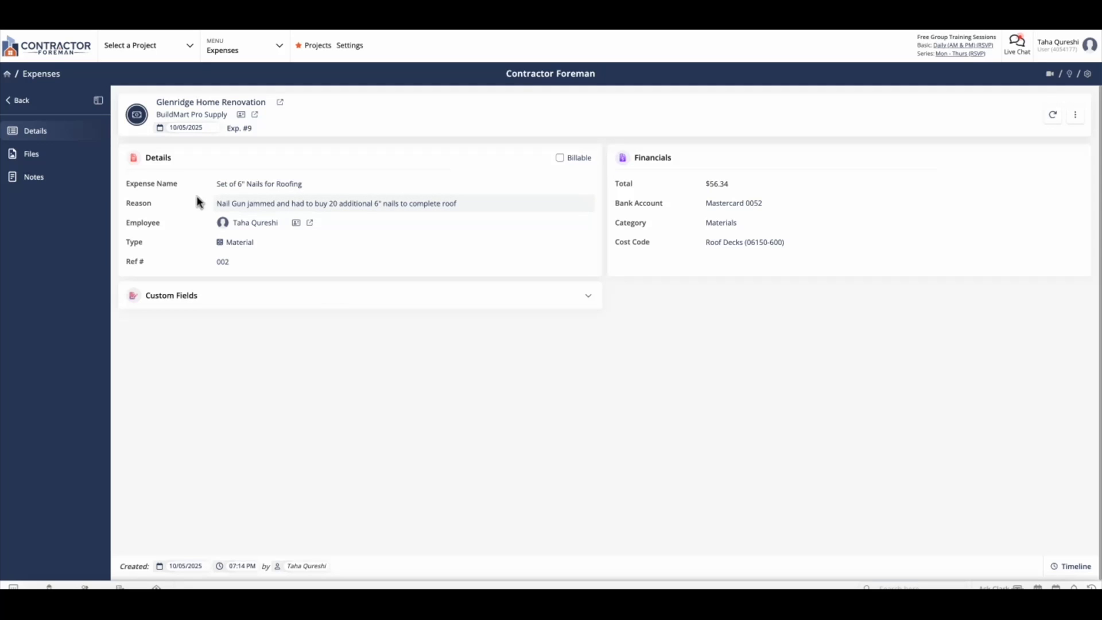
- Attach the file Additional Nails.webp from the Downloads folder to the expense's files
{"action": "left_click", "coordinate": [54, 161]}
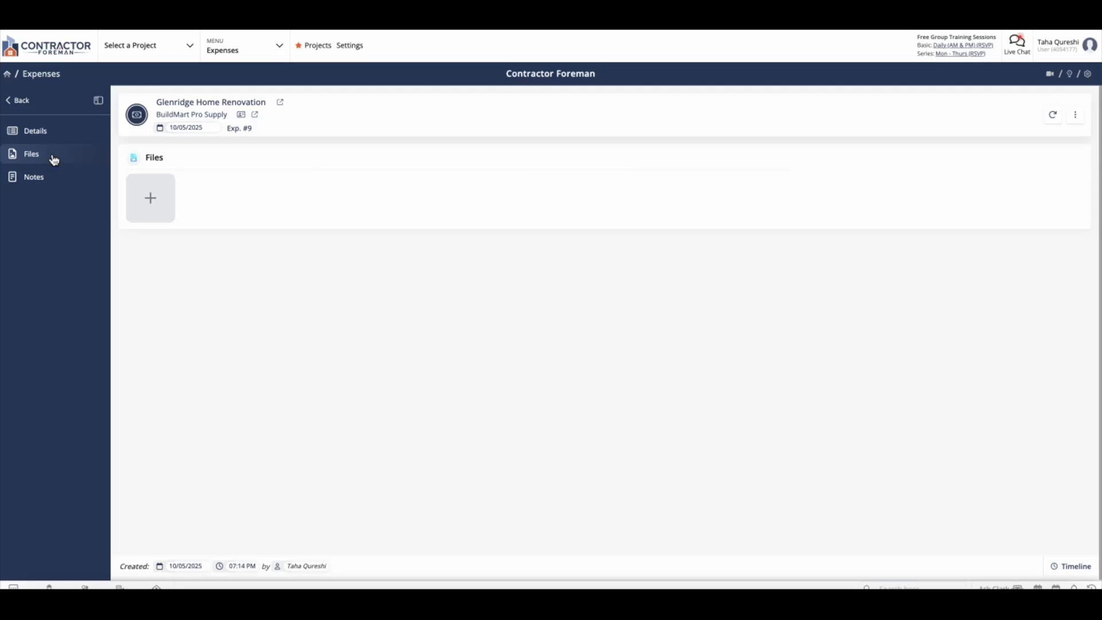
{"action": "left_click", "coordinate": [152, 197]}
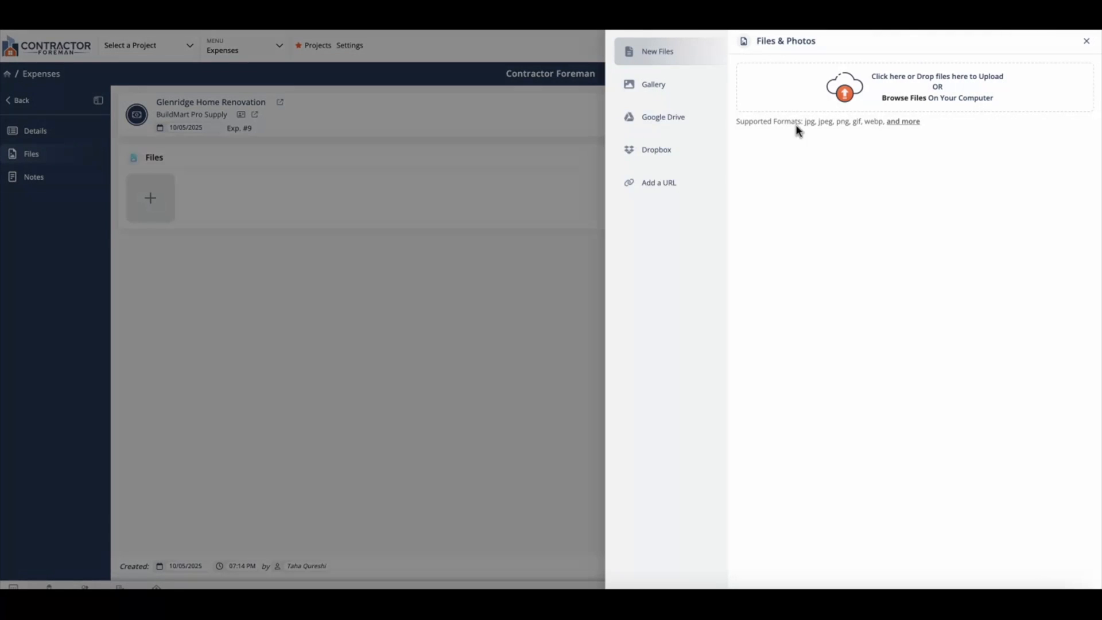
{"action": "left_click", "coordinate": [905, 96]}
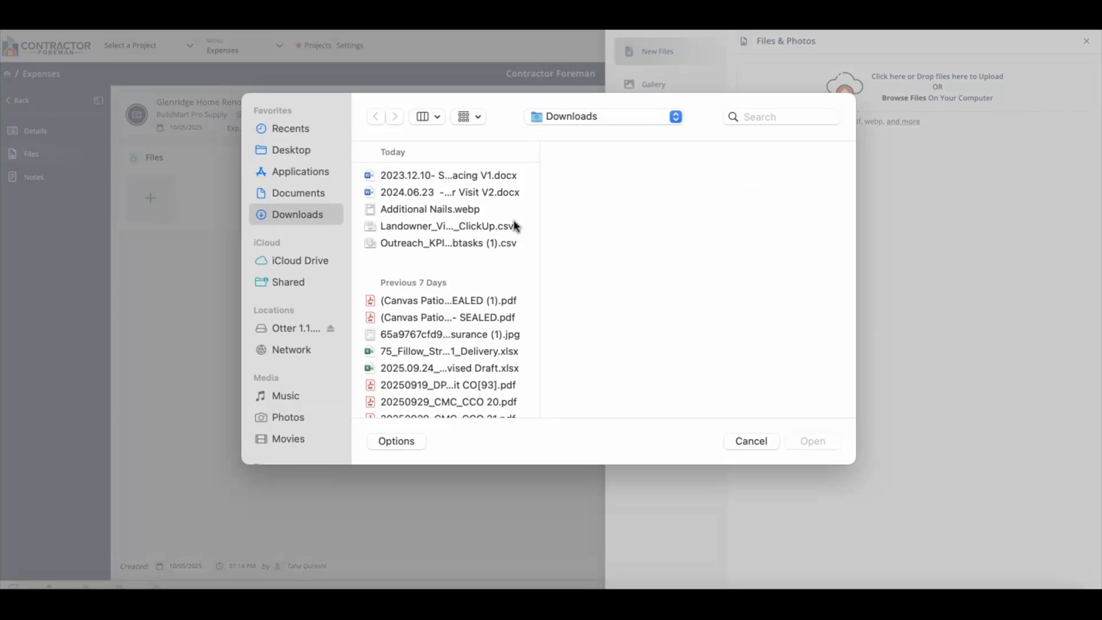
{"action": "double_click", "coordinate": [413, 209]}
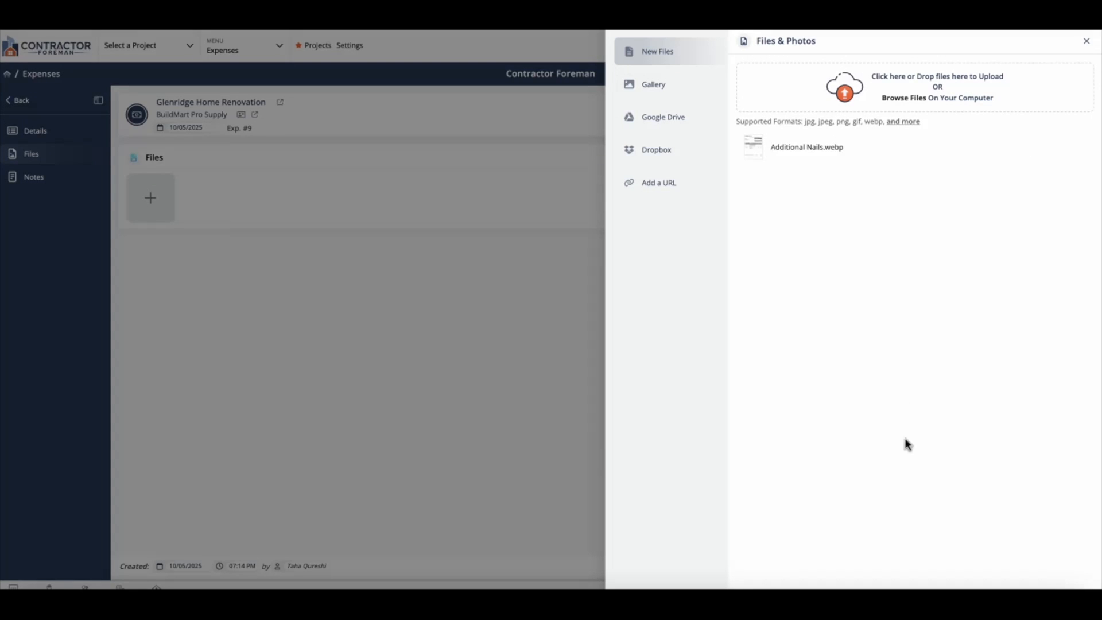
{"action": "left_click", "coordinate": [868, 579]}
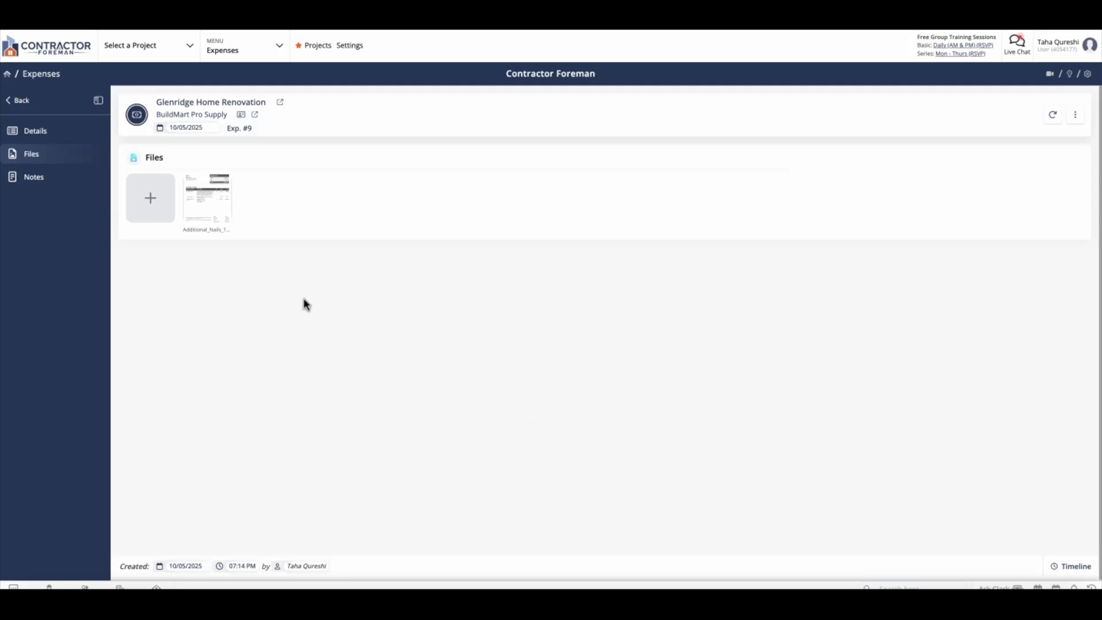
- Look at the expense's notes section and return to its details
{"action": "left_click", "coordinate": [59, 185]}
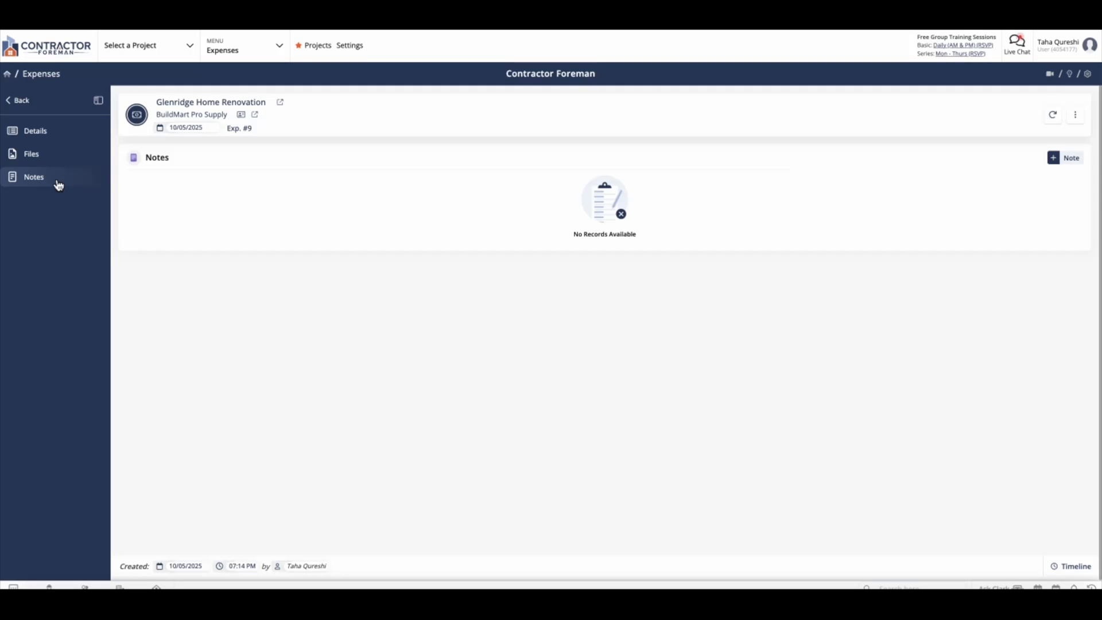
{"action": "left_click", "coordinate": [11, 130]}
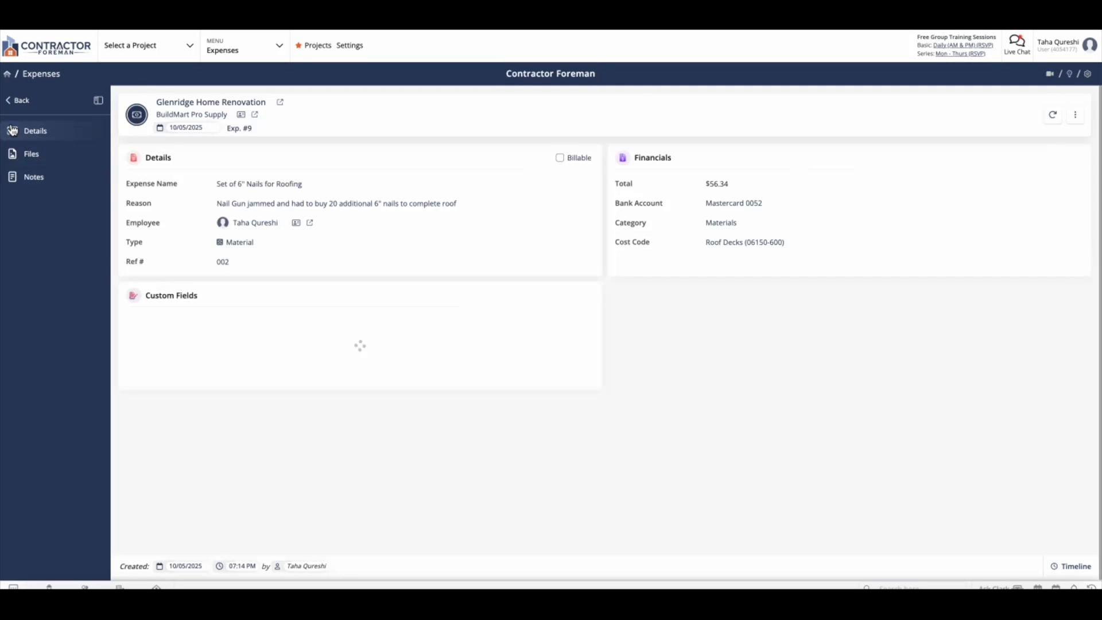